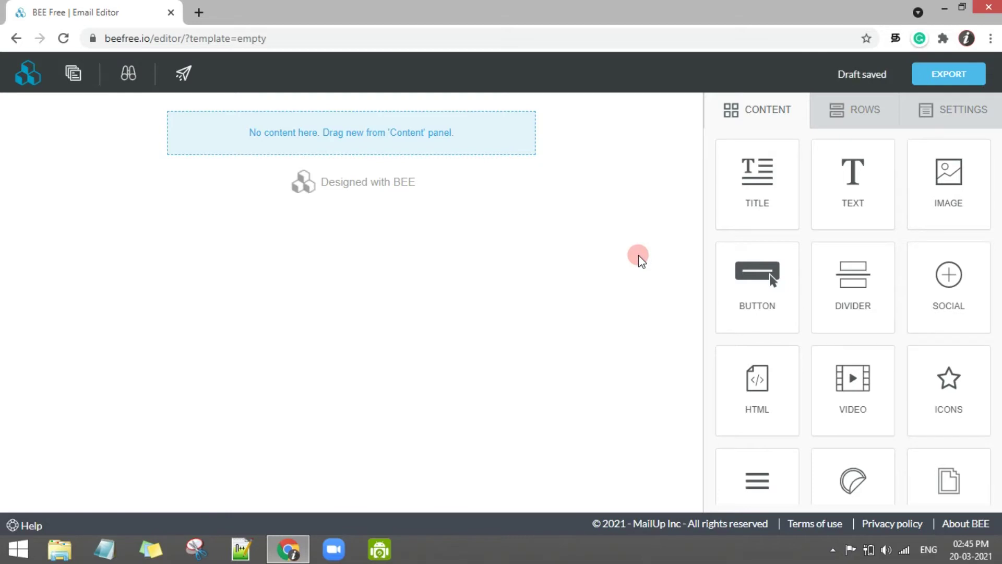
# Add a text block with an image block beneath it to the empty email layout
pyautogui.moveTo(941, 208); pyautogui.dragTo(490, 132)
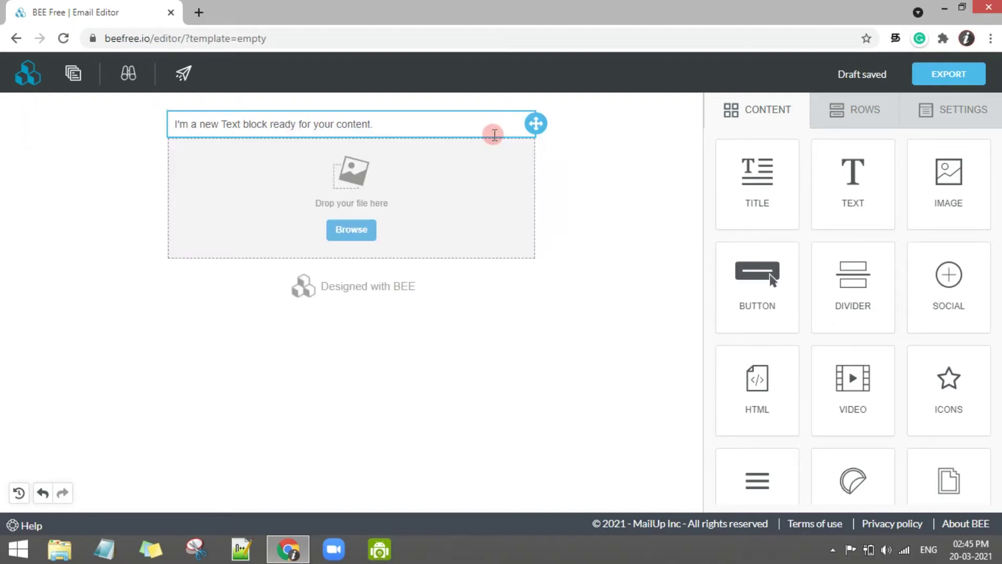
# Look through the available row layouts for the email
pyautogui.click(863, 110)
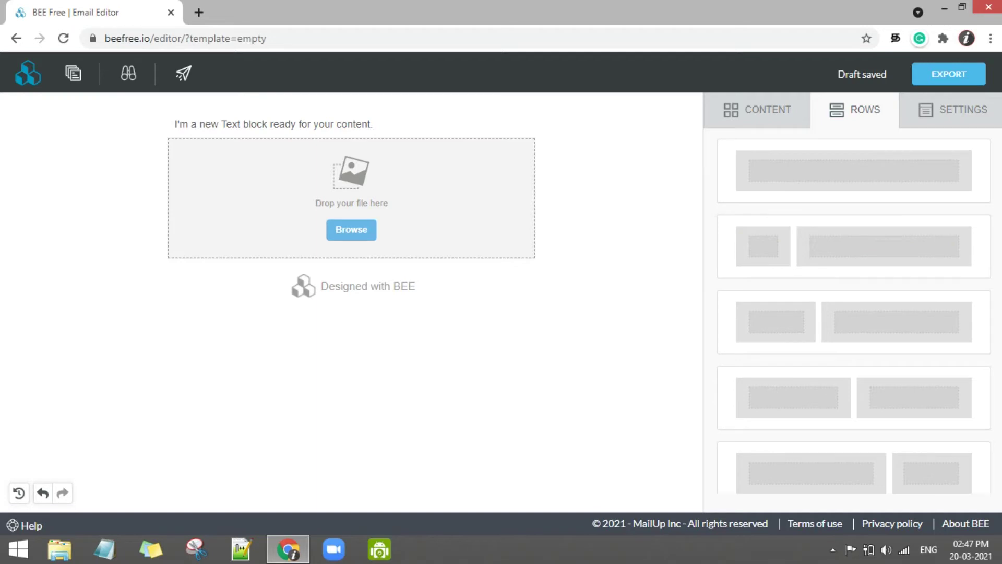
pyautogui.scroll(-5, 854, 313)
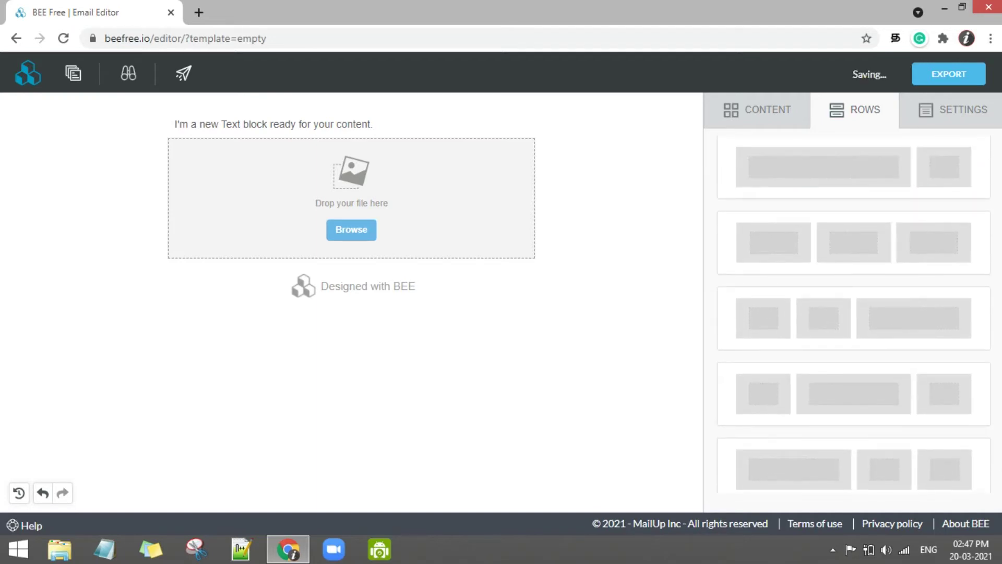
pyautogui.scroll(1, 854, 313)
pyautogui.scroll(5, 855, 313)
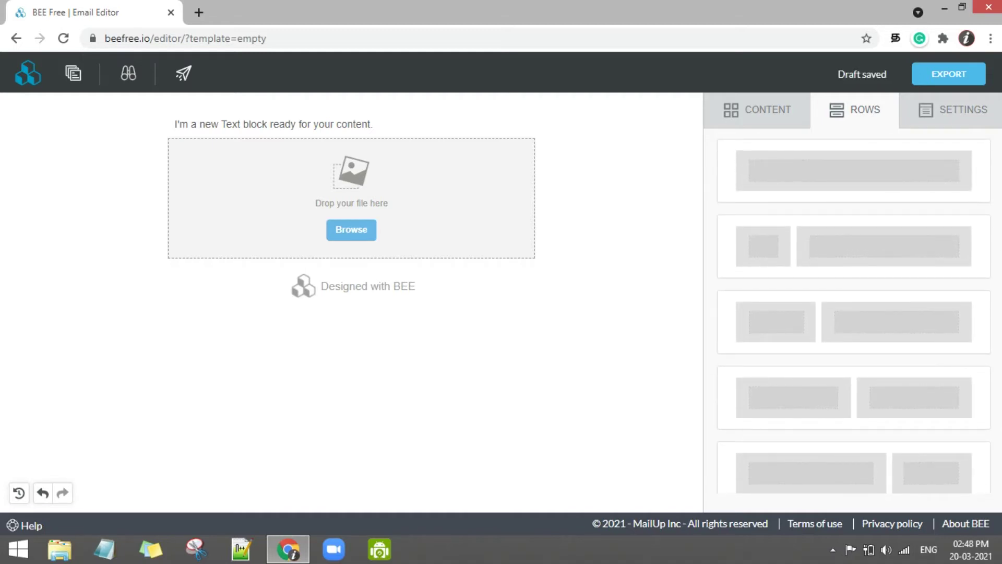
# Try a wider content area and left alignment, restoring the 500px width and center alignment
pyautogui.click(962, 107)
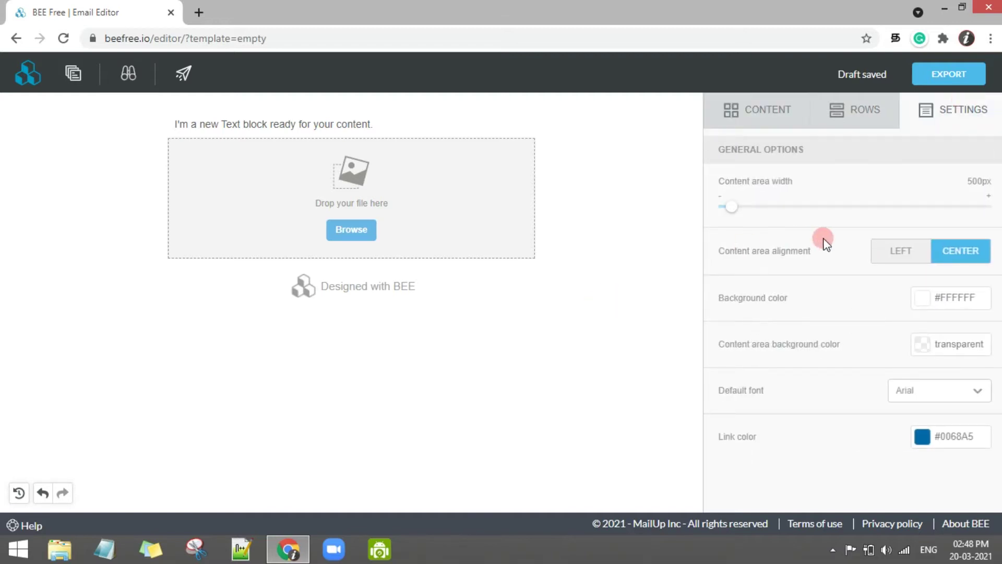
pyautogui.moveTo(733, 204); pyautogui.dragTo(890, 205)
pyautogui.moveTo(817, 206); pyautogui.dragTo(731, 208)
pyautogui.click(920, 263)
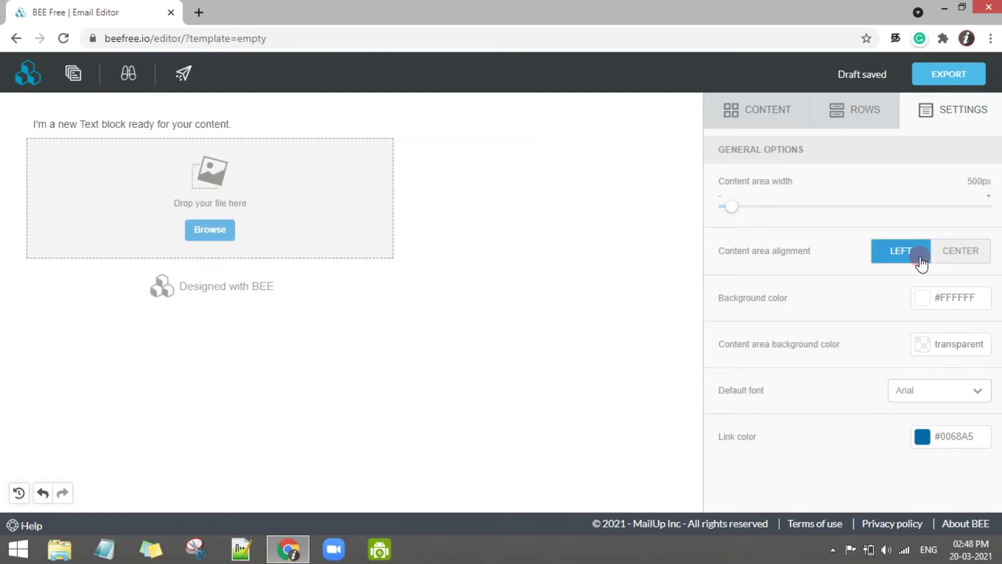
pyautogui.click(965, 252)
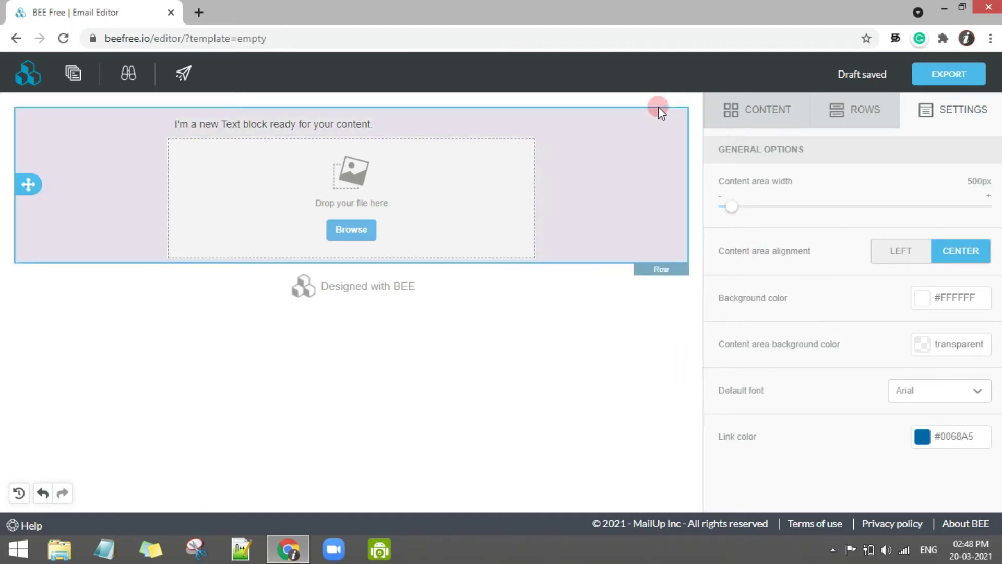
# Try out other background colors for the email and return the background to #ffffff
pyautogui.click(922, 309)
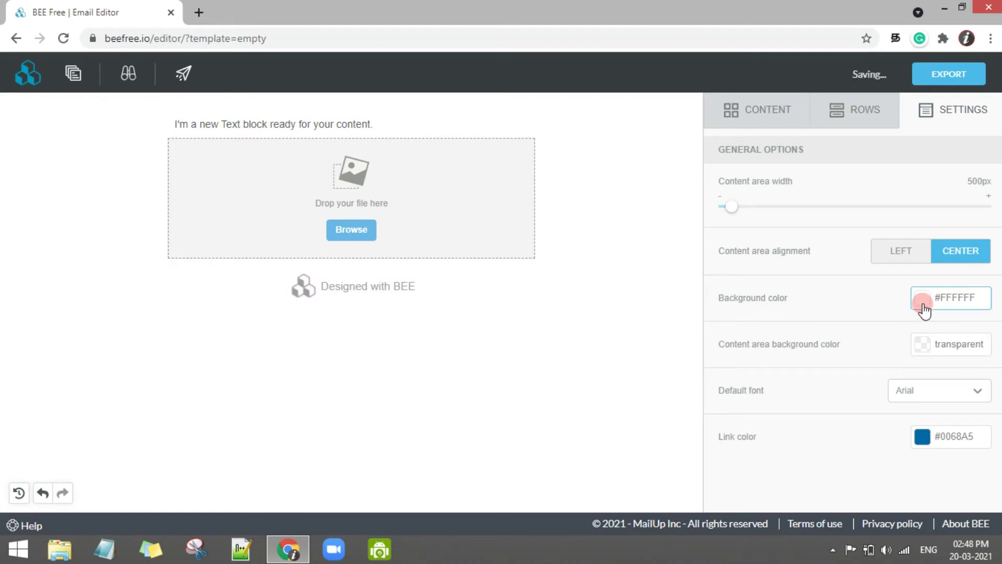
pyautogui.moveTo(826, 315); pyautogui.dragTo(864, 360)
pyautogui.press('Escape')
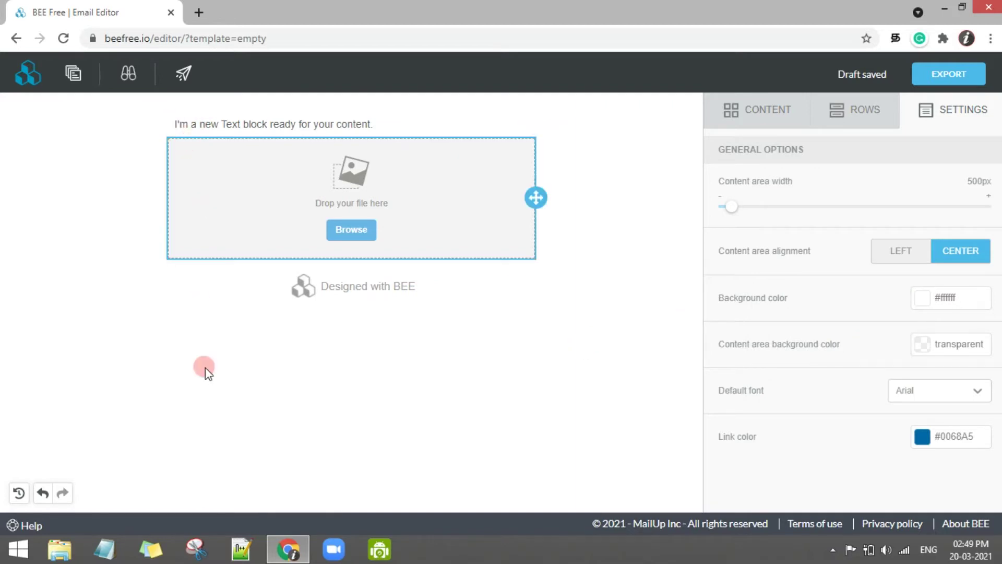
# Try #9f3838 as the content area background color, and set it to #ffffff instead
pyautogui.click(922, 349)
pyautogui.click(852, 345)
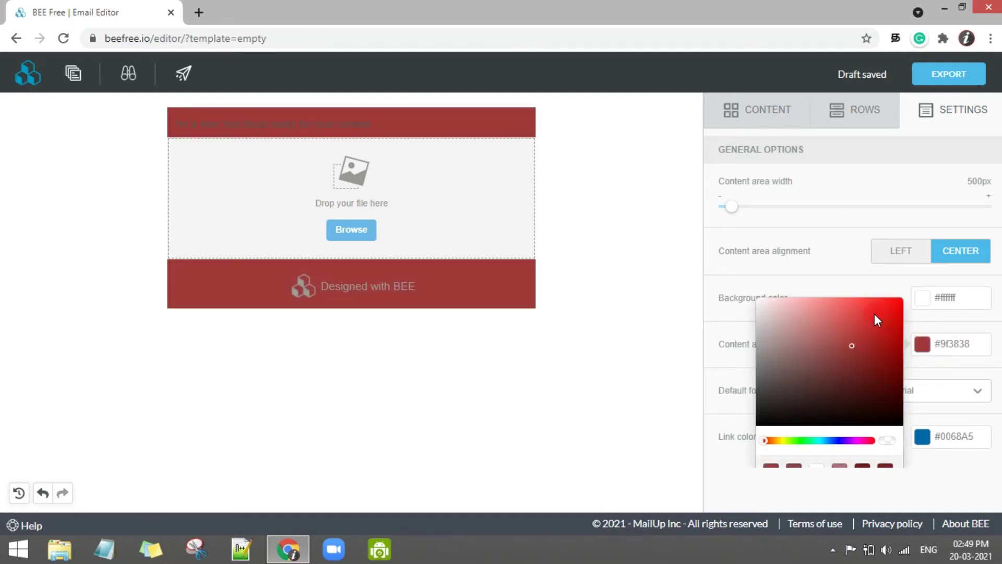
pyautogui.click(745, 331)
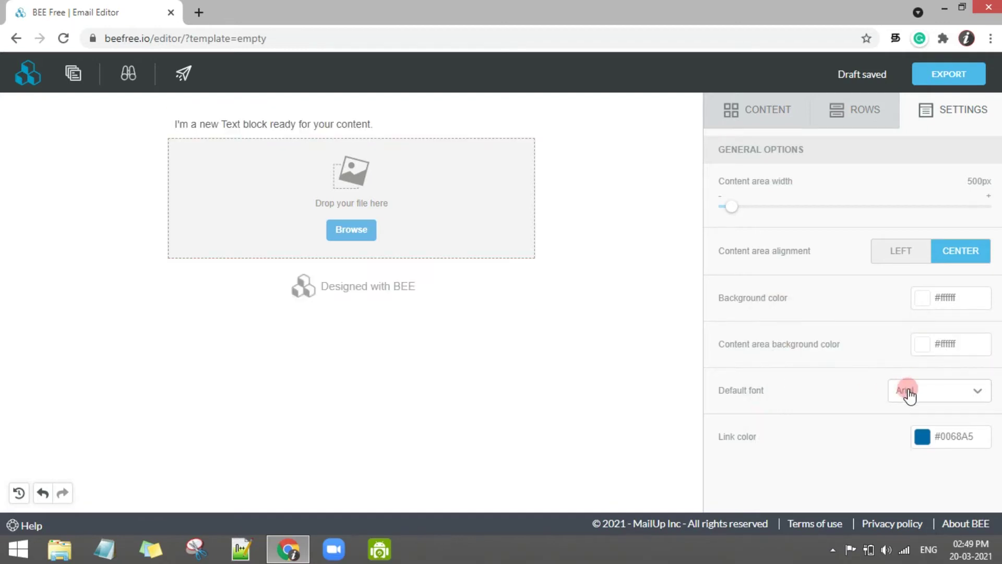
# Look through the fonts offered as the email's default font, keeping Arial
pyautogui.click(976, 395)
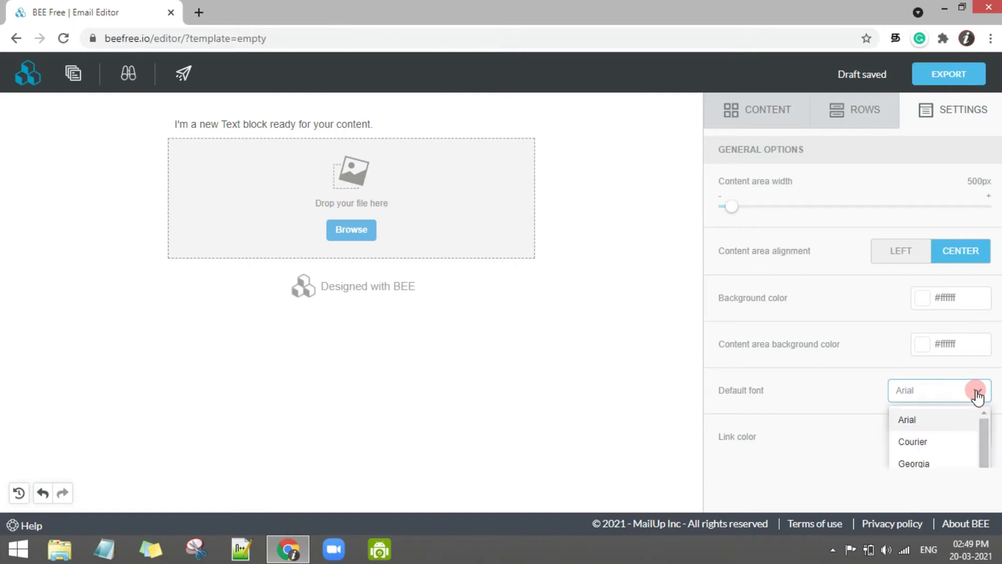
pyautogui.moveTo(985, 422); pyautogui.dragTo(984, 464)
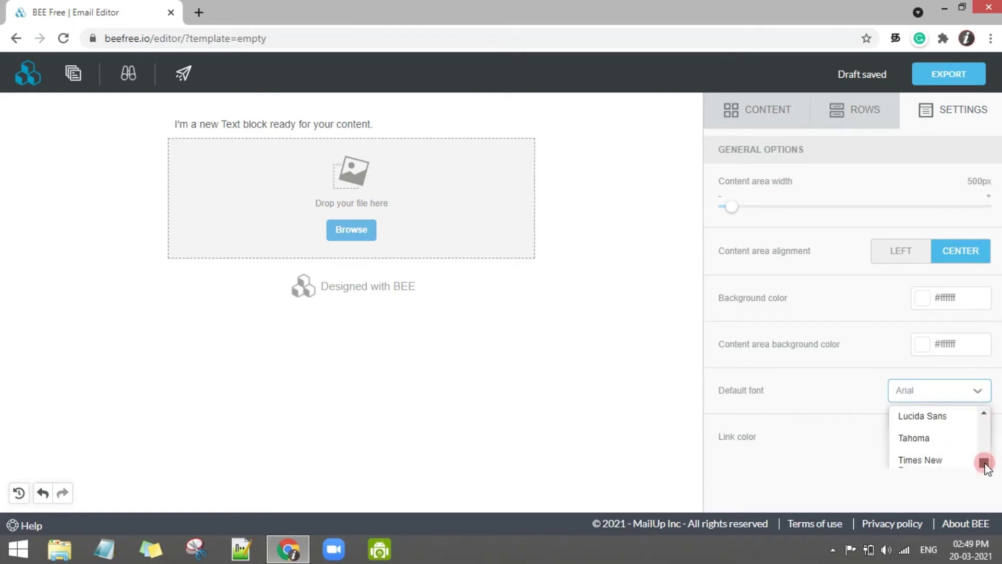
pyautogui.click(830, 392)
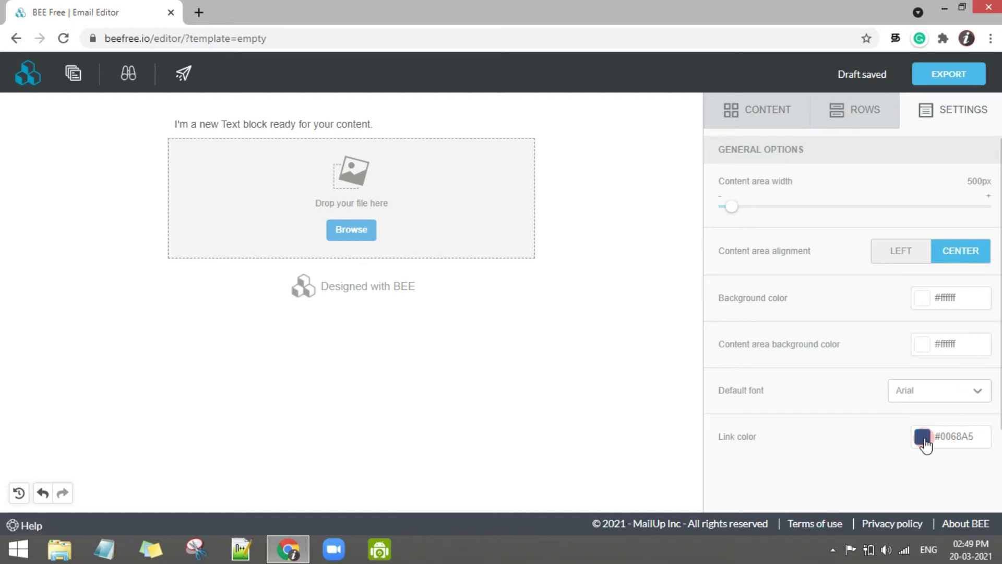
# Select all the text in the text block and set its letter spacing to 8
pyautogui.click(775, 108)
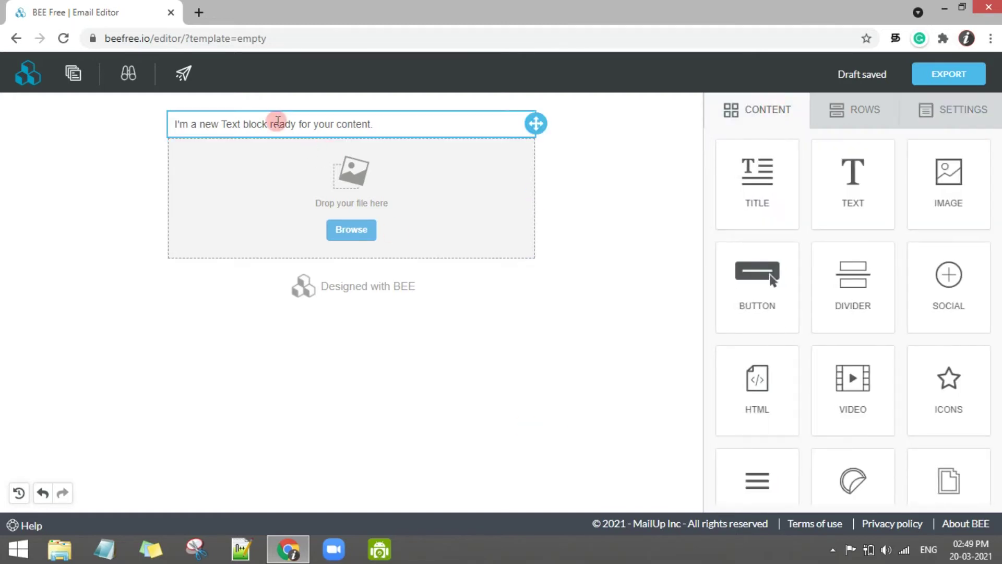
pyautogui.click(278, 123)
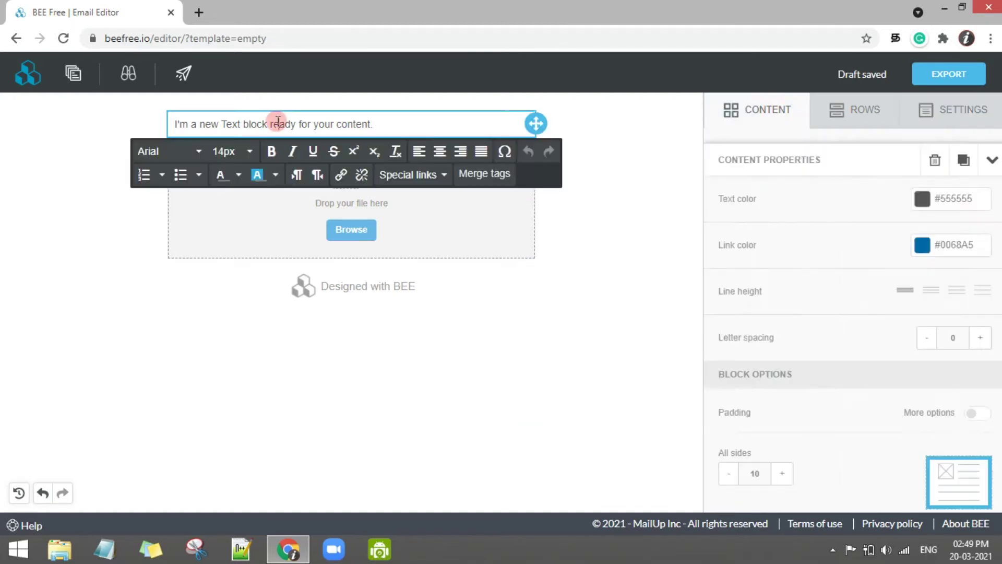
pyautogui.tripleClick(408, 125)
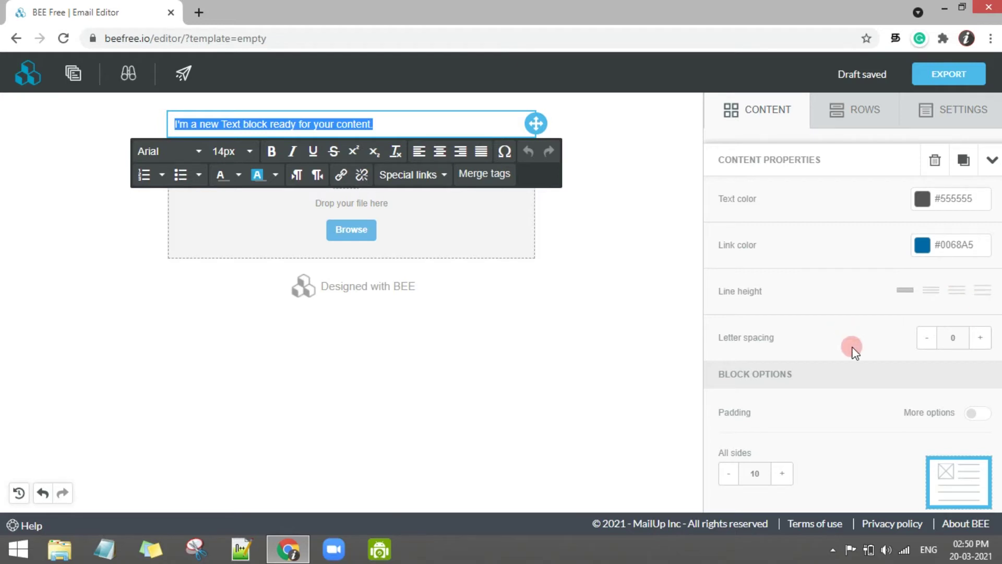
pyautogui.click(980, 337)
pyautogui.click(980, 337)
pyautogui.click(980, 337)
pyautogui.click(980, 337)
pyautogui.click(980, 337)
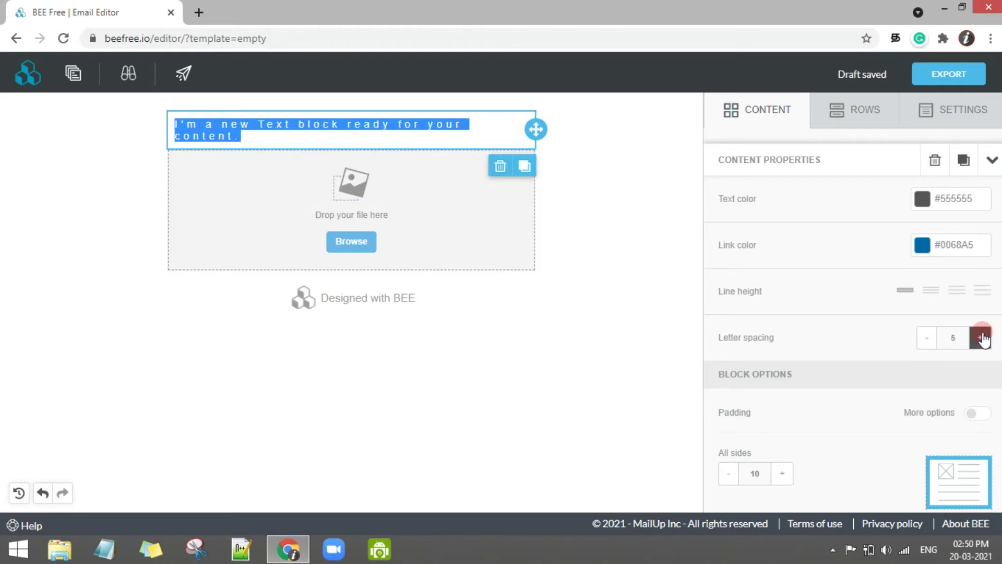
pyautogui.click(979, 337)
pyautogui.click(980, 337)
pyautogui.click(980, 338)
# Try the largest line height on the text block and restore the smallest one
pyautogui.click(981, 290)
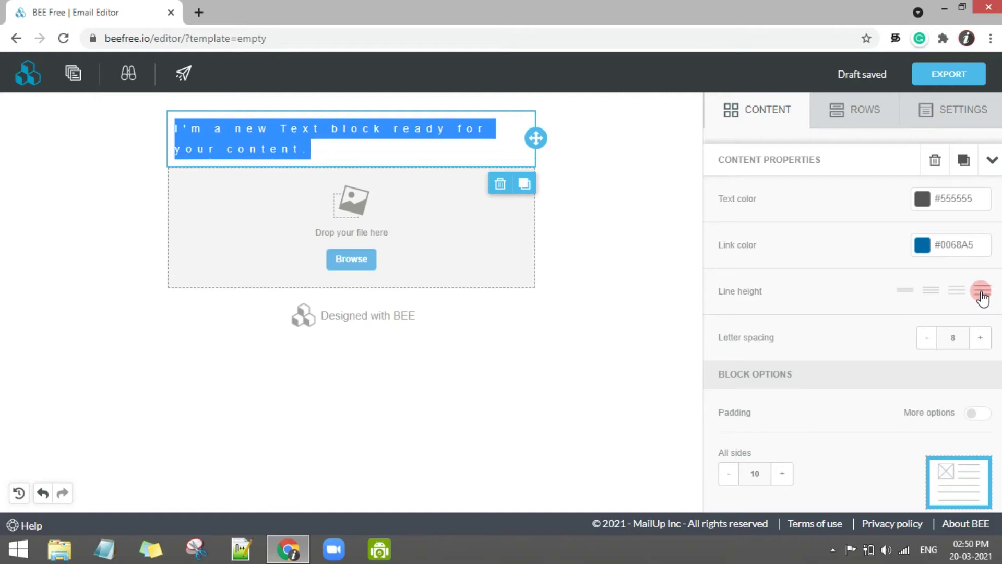
pyautogui.click(900, 294)
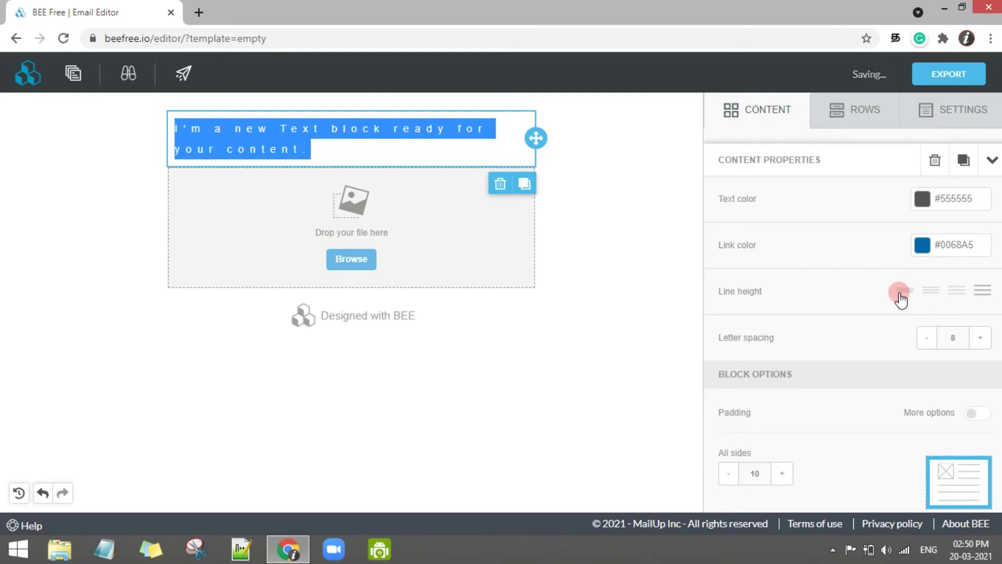
# Enable separate padding values for each side of the text block
pyautogui.scroll(-1, 939, 350)
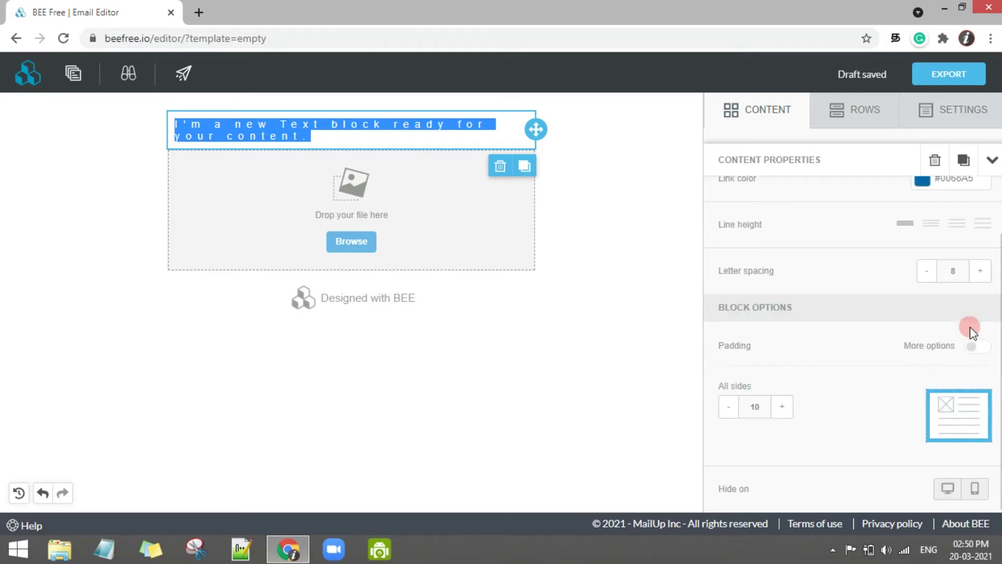
pyautogui.click(934, 350)
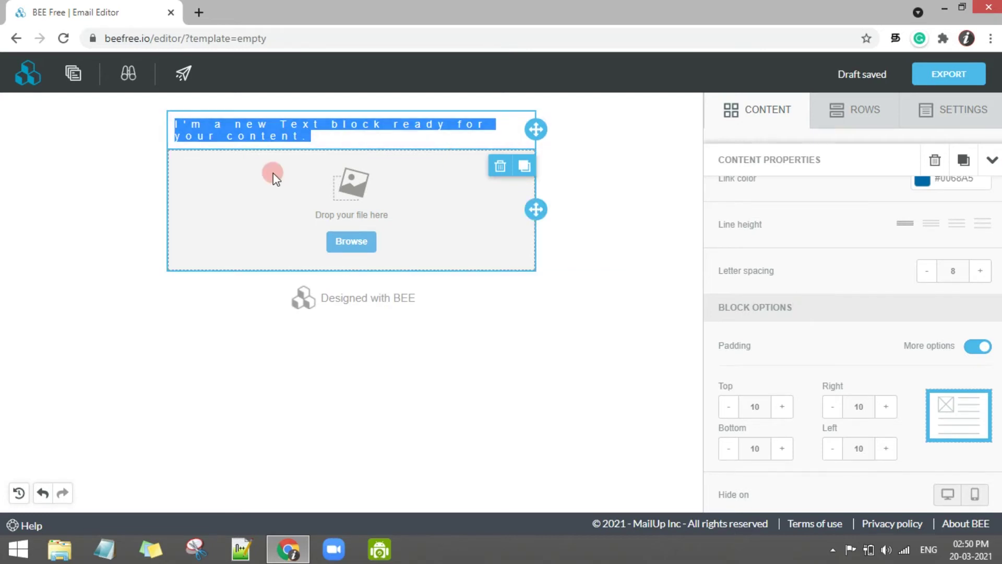
pyautogui.click(267, 151)
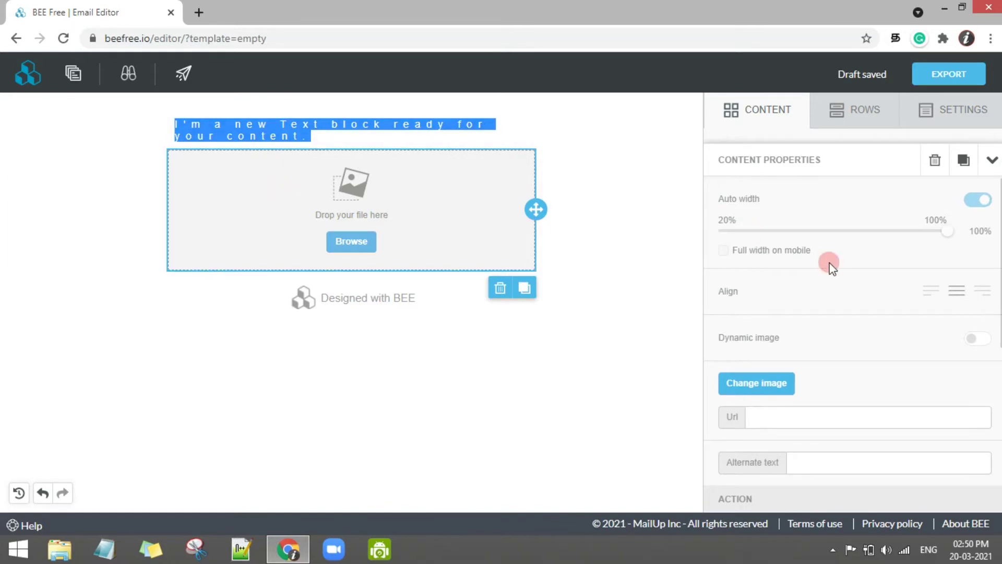
pyautogui.click(580, 249)
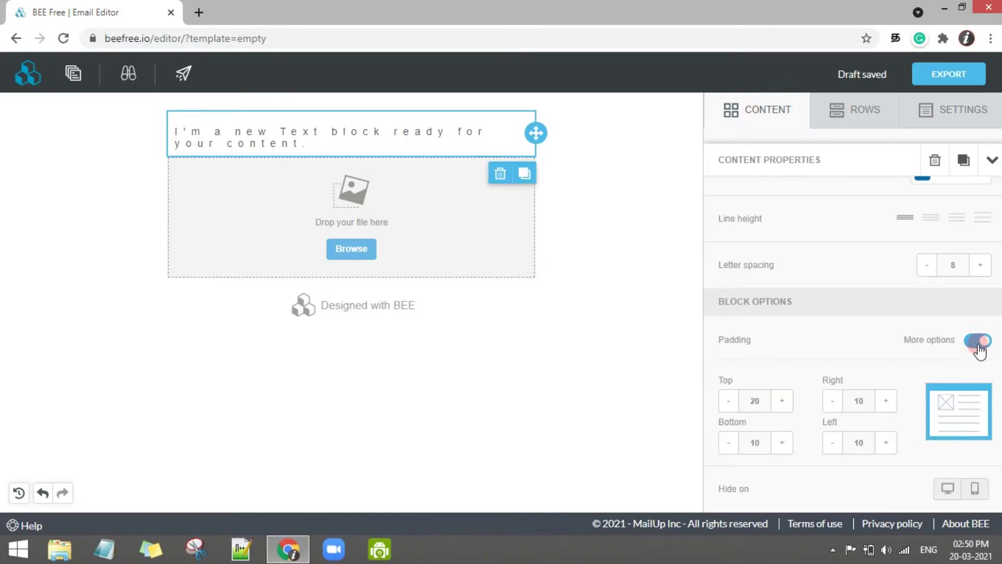
# Try larger and smaller top padding on the text block and restore it to 10
pyautogui.click(783, 401)
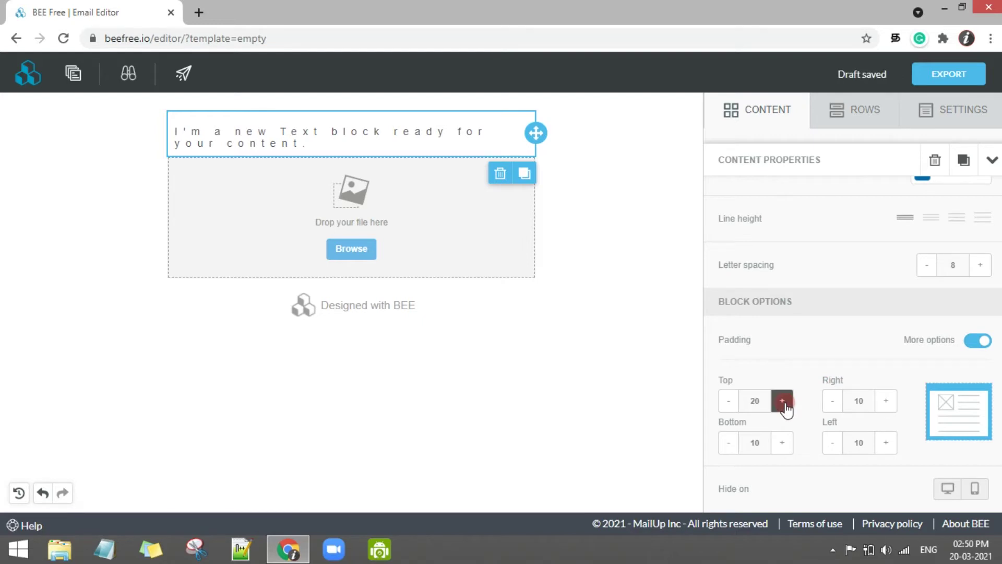
pyautogui.click(783, 401)
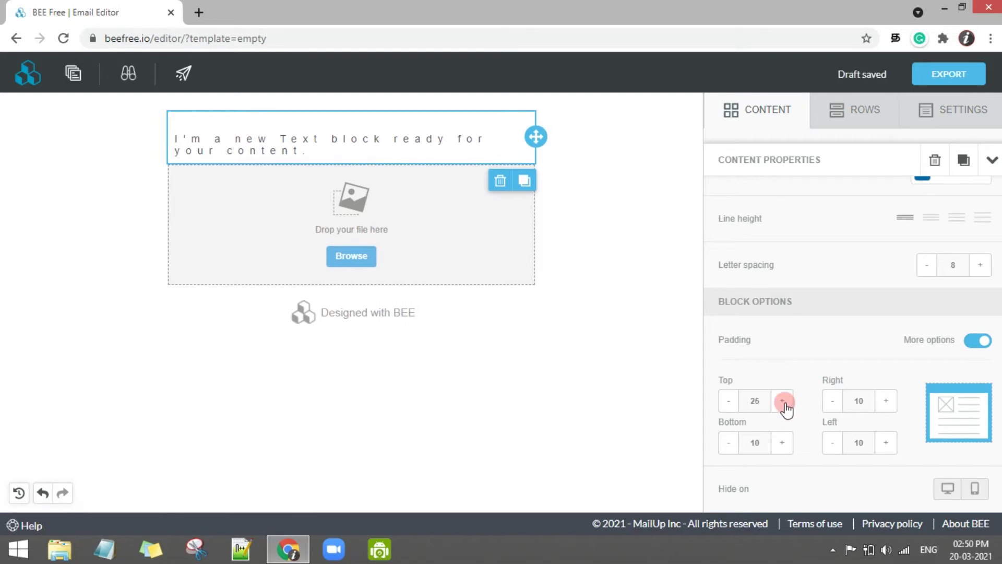
pyautogui.click(726, 407)
pyautogui.click(726, 407)
pyautogui.click(727, 407)
pyautogui.click(726, 408)
pyautogui.click(726, 407)
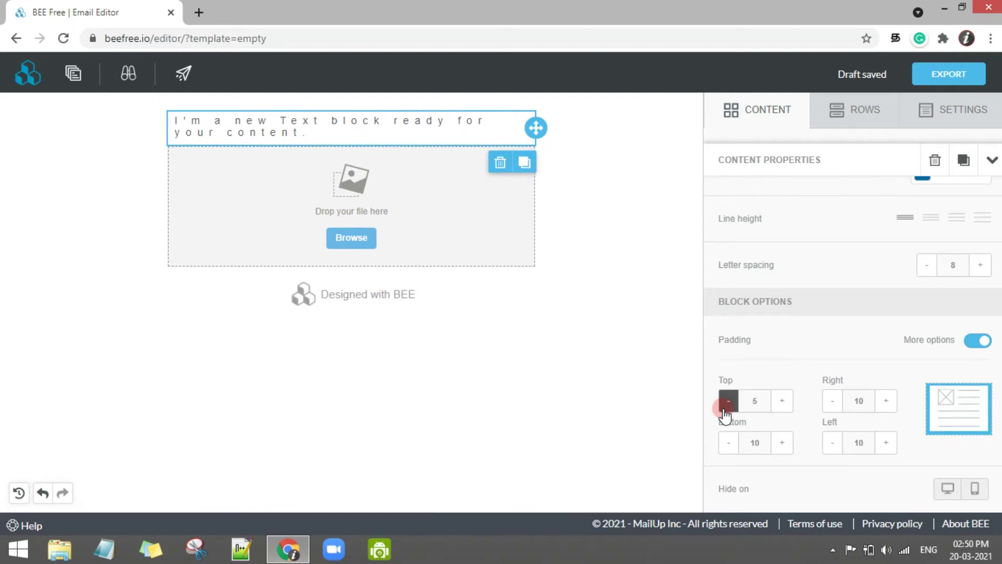
pyautogui.click(726, 407)
pyautogui.click(783, 409)
pyautogui.click(783, 410)
# Try a smaller left padding on the text block and restore it to 10
pyautogui.click(832, 443)
pyautogui.click(832, 443)
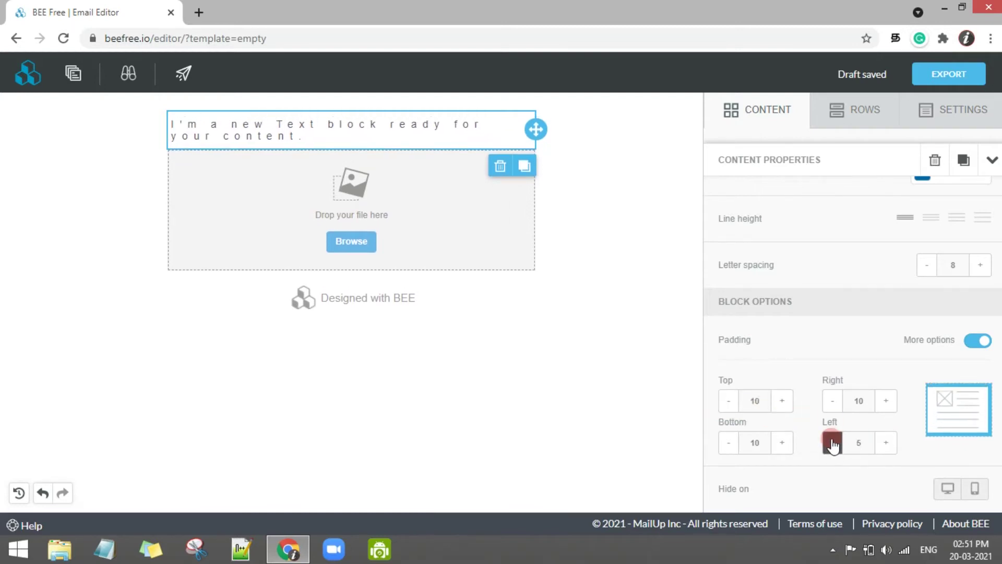
pyautogui.click(884, 443)
pyautogui.click(884, 443)
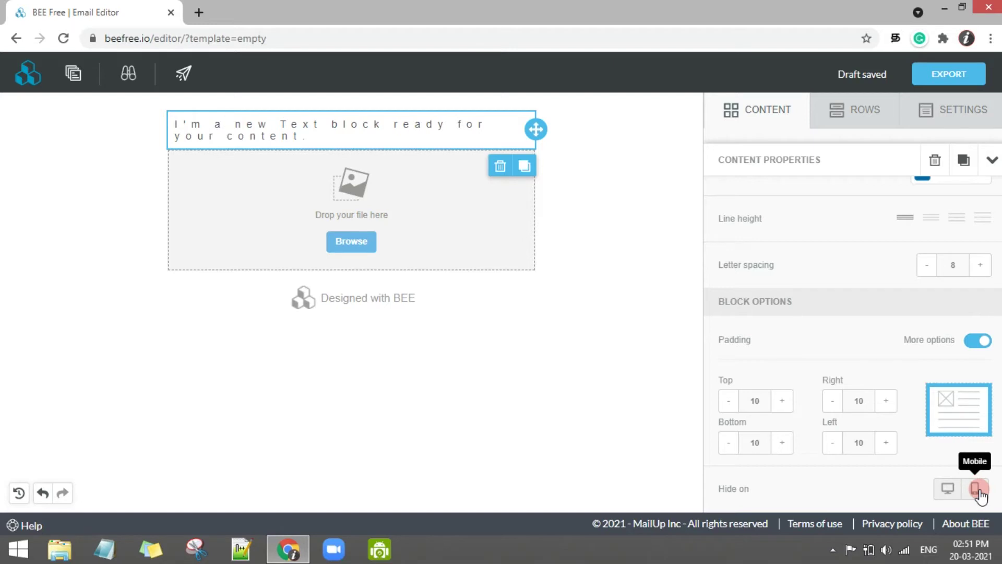
# Try hiding the text block on desktop, clear that setting, and close the block's properties
pyautogui.click(948, 489)
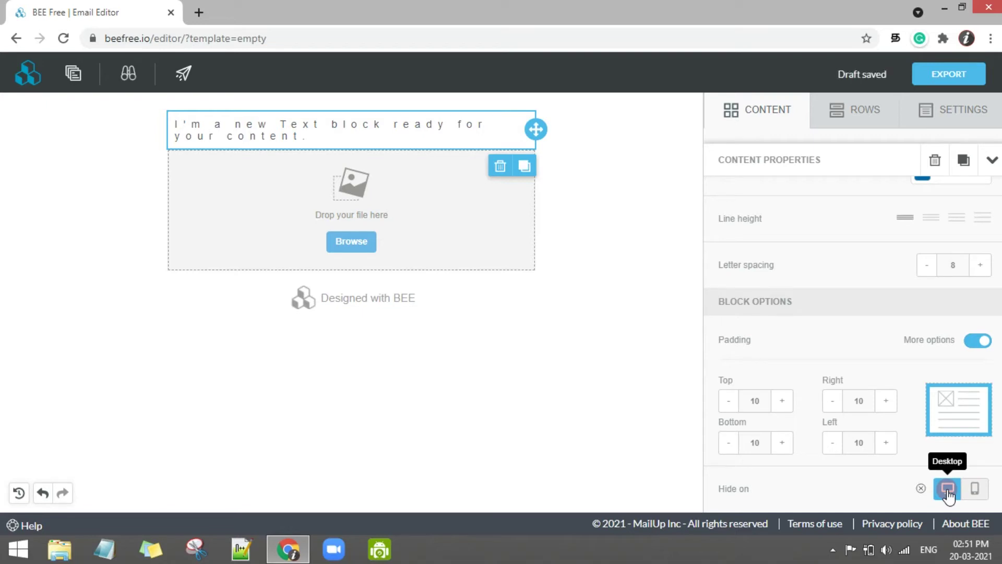
pyautogui.click(921, 487)
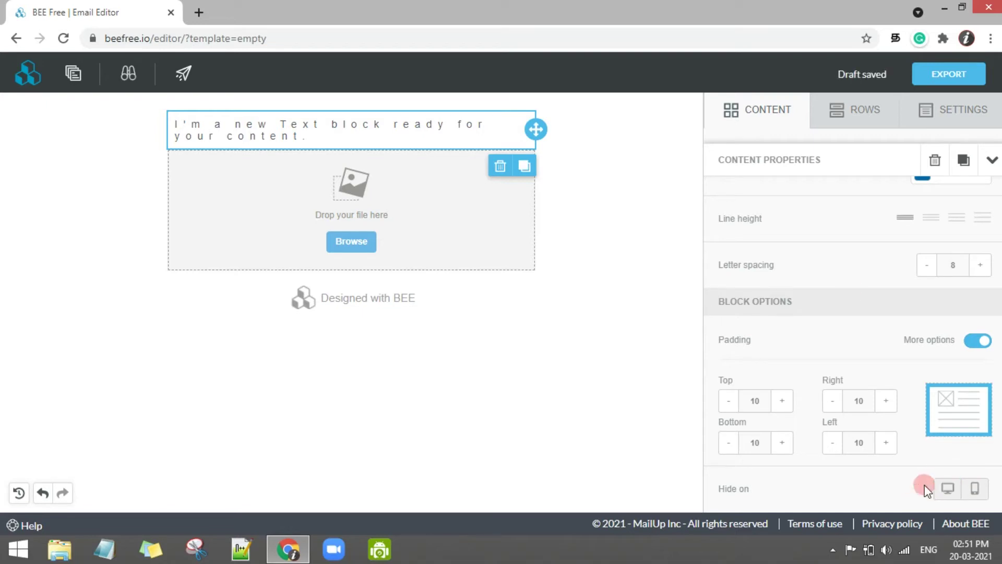
pyautogui.click(992, 161)
# Open the image block's properties and start editing its image Url
pyautogui.click(432, 167)
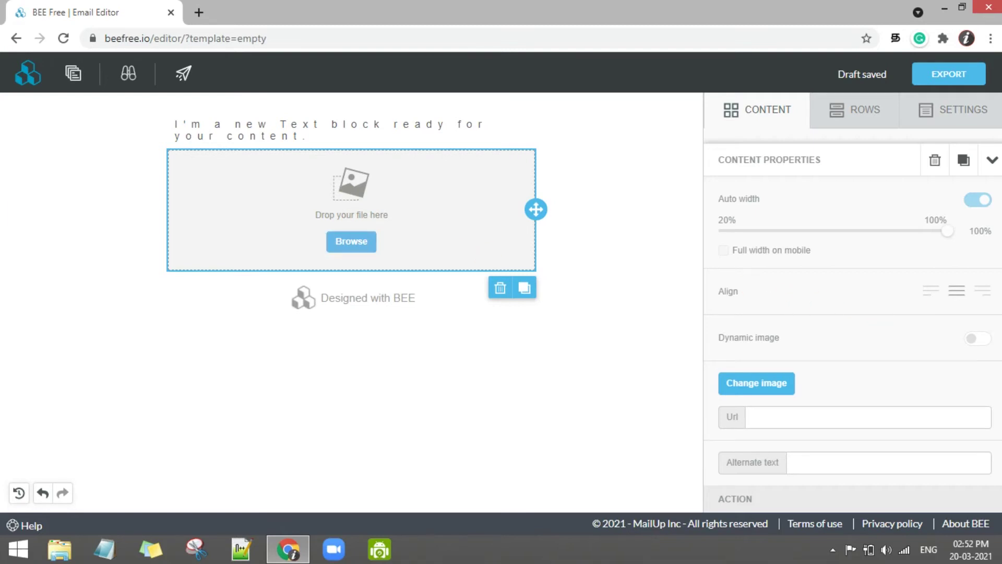
pyautogui.scroll(-1, 751, 224)
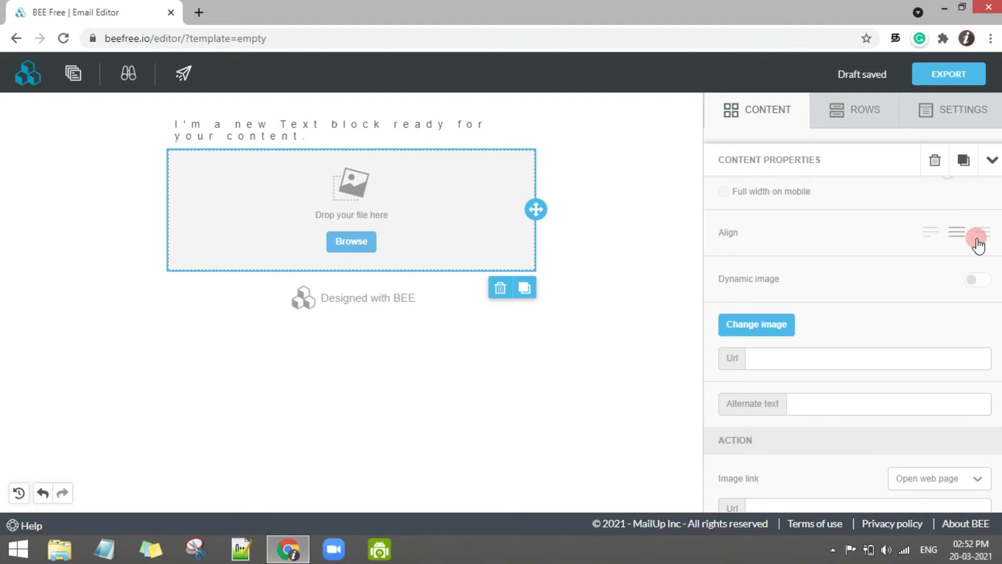
pyautogui.click(829, 359)
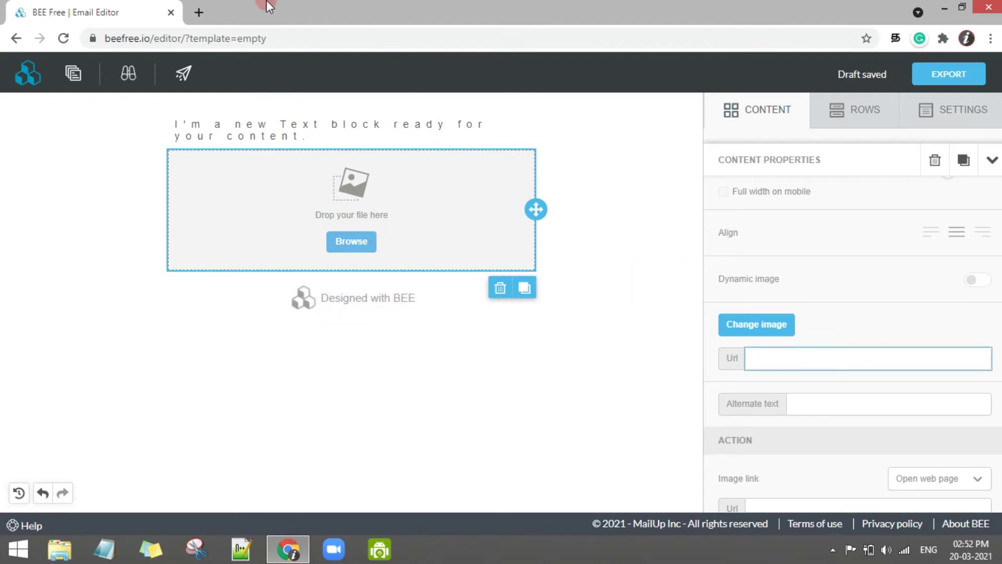
# Open a new browser tab and search Google for images
pyautogui.click(202, 11)
pyautogui.click(220, 39)
pyautogui.write('images')
pyautogui.press('Return')
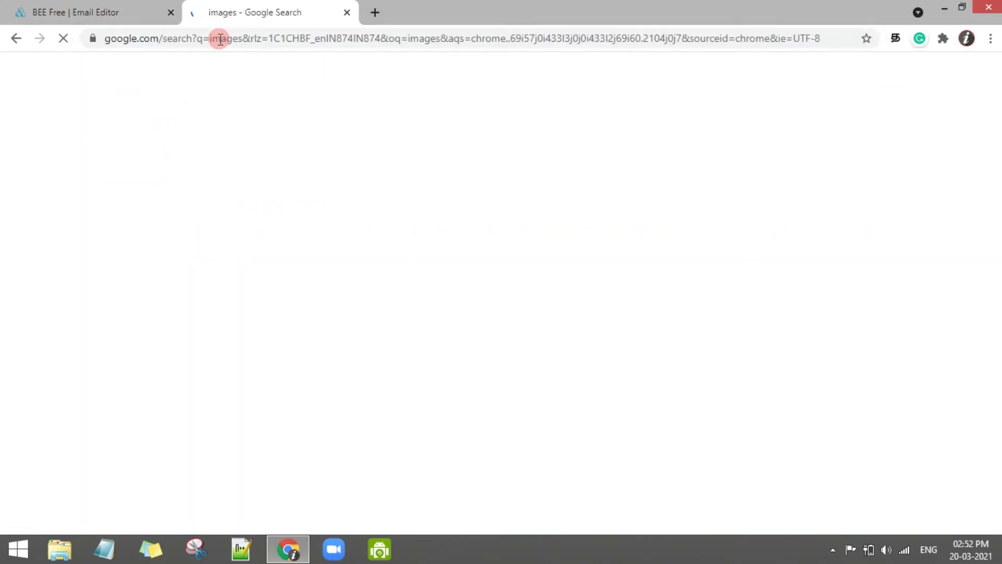
# Show the image results and preview the Unsplash "500+ Human Pictures" photo of a man standing in a field
pyautogui.click(210, 139)
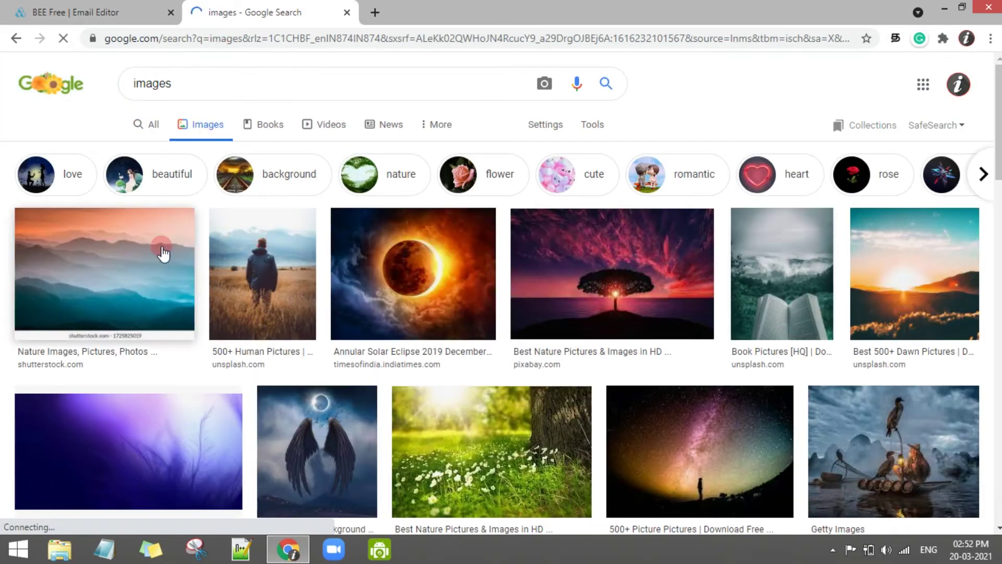
pyautogui.click(284, 257)
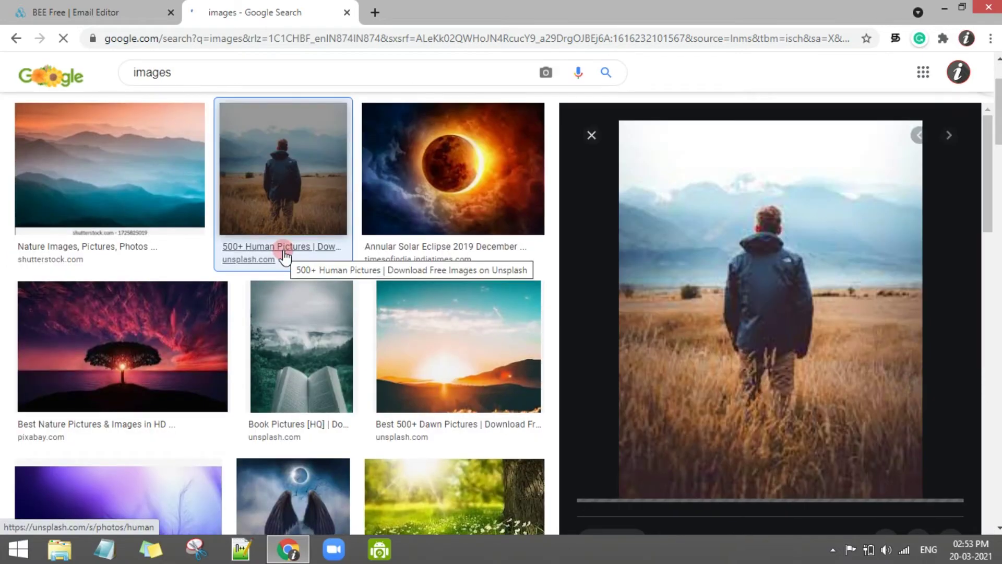
pyautogui.click(921, 235)
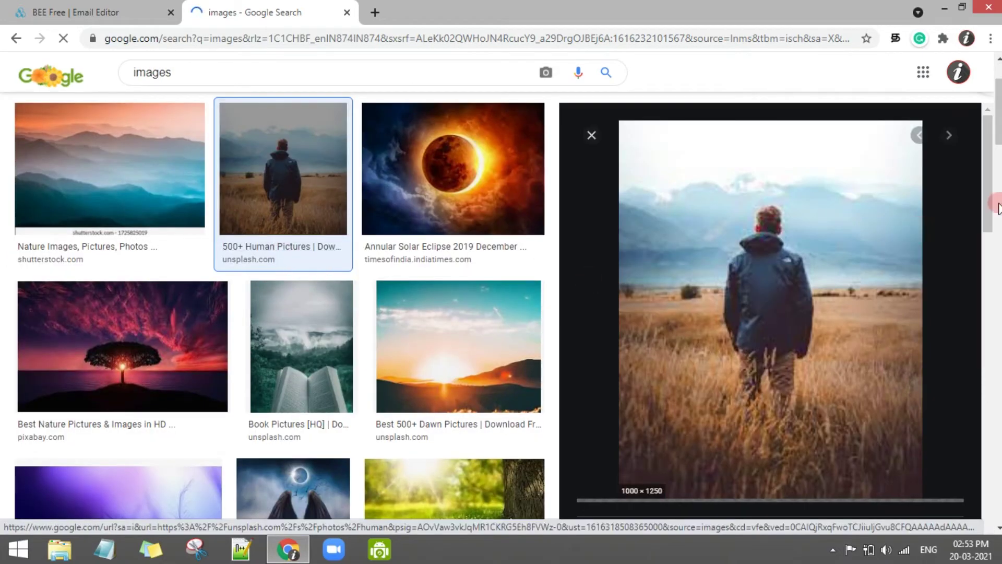
pyautogui.moveTo(989, 206); pyautogui.dragTo(987, 243)
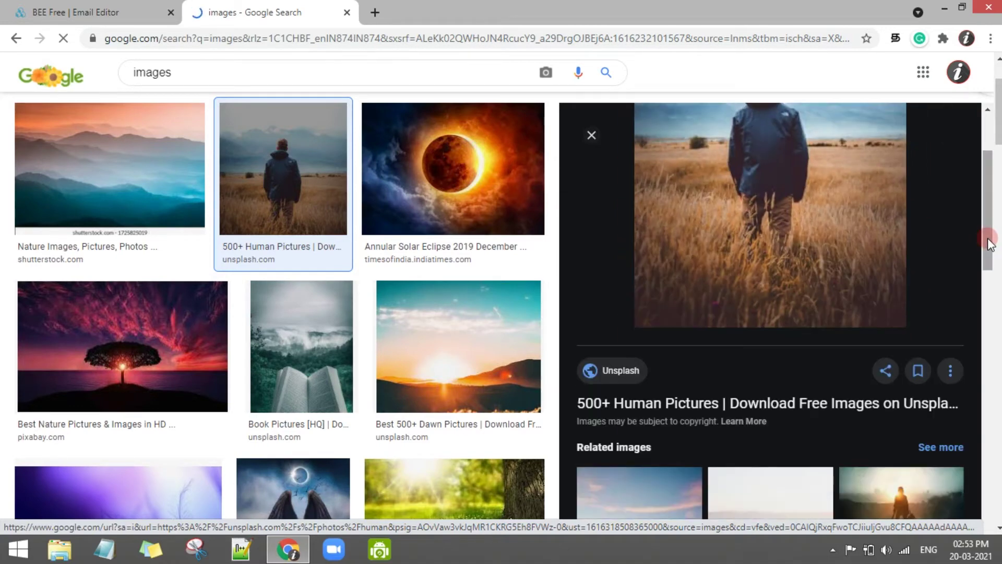
pyautogui.moveTo(988, 243); pyautogui.dragTo(985, 209)
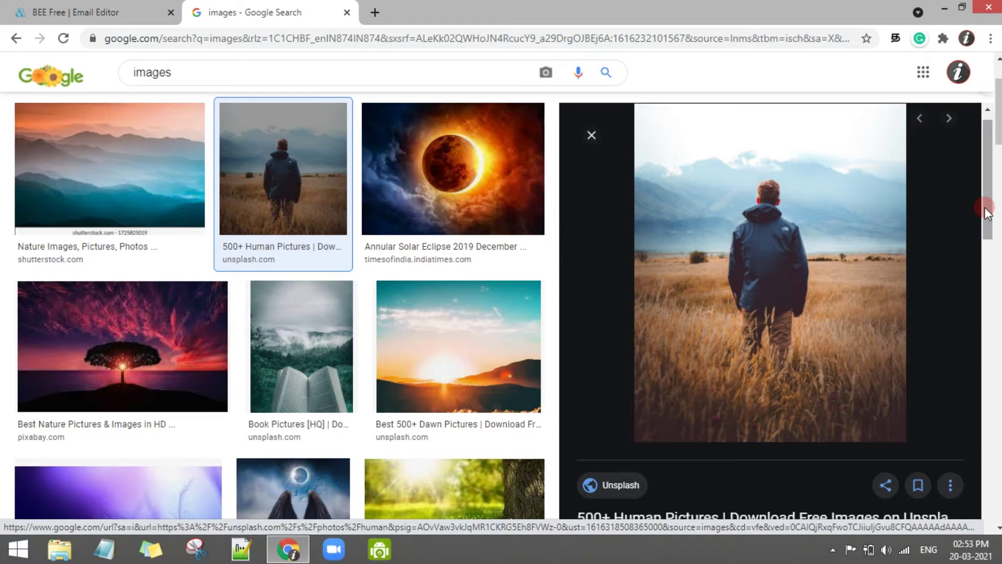
pyautogui.moveTo(984, 206); pyautogui.dragTo(985, 198)
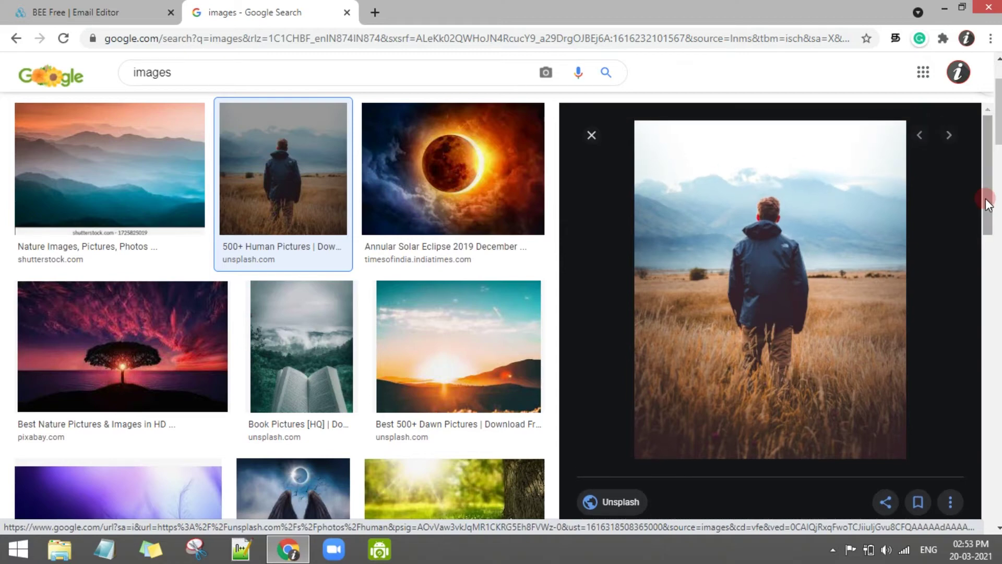
# Copy the previewed photo's image address and paste it as the image block's Url in the BEE Free editor
pyautogui.rightClick(784, 212)
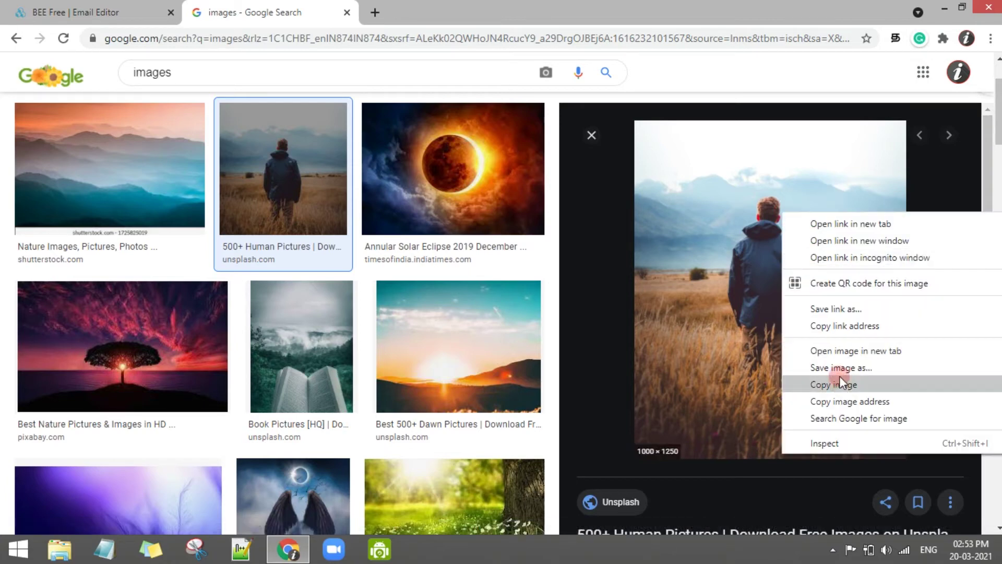
pyautogui.click(826, 402)
pyautogui.click(125, 12)
pyautogui.click(797, 359)
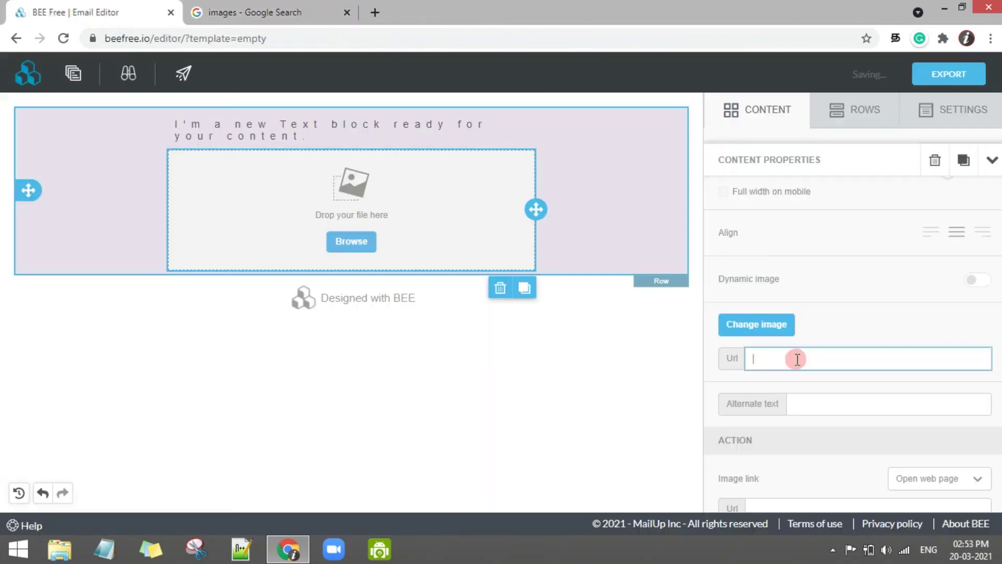
pyautogui.hotkey('ctrl', 'v')
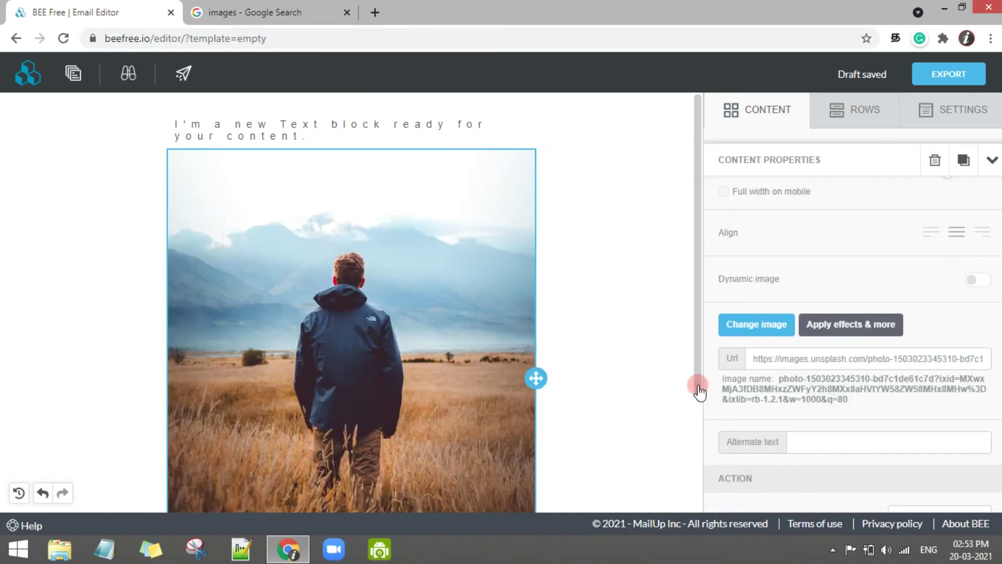
# Enable separate padding for each side of the image block and set its top padding to 5
pyautogui.scroll(-3, 698, 406)
pyautogui.scroll(-2, 794, 252)
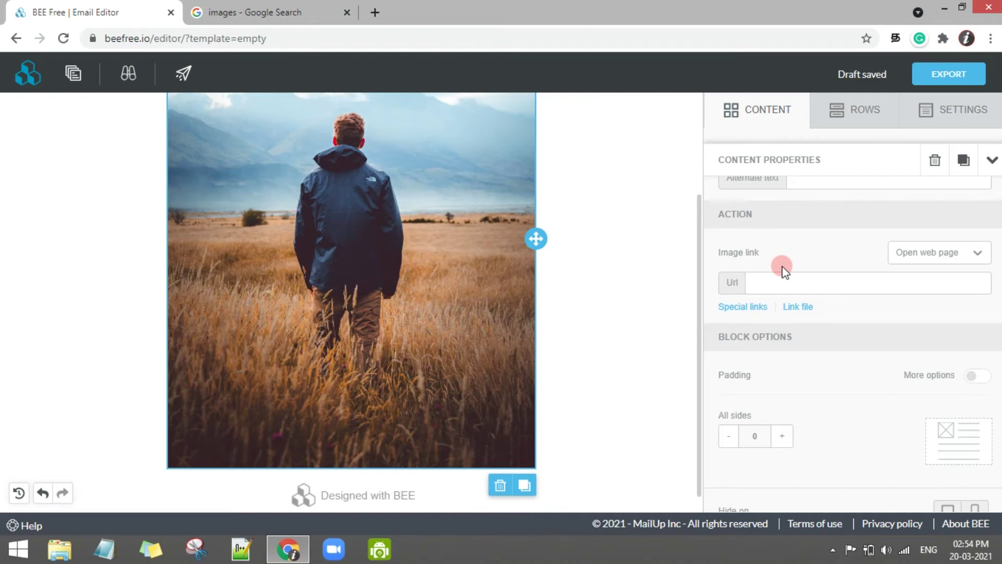
pyautogui.scroll(-1, 806, 414)
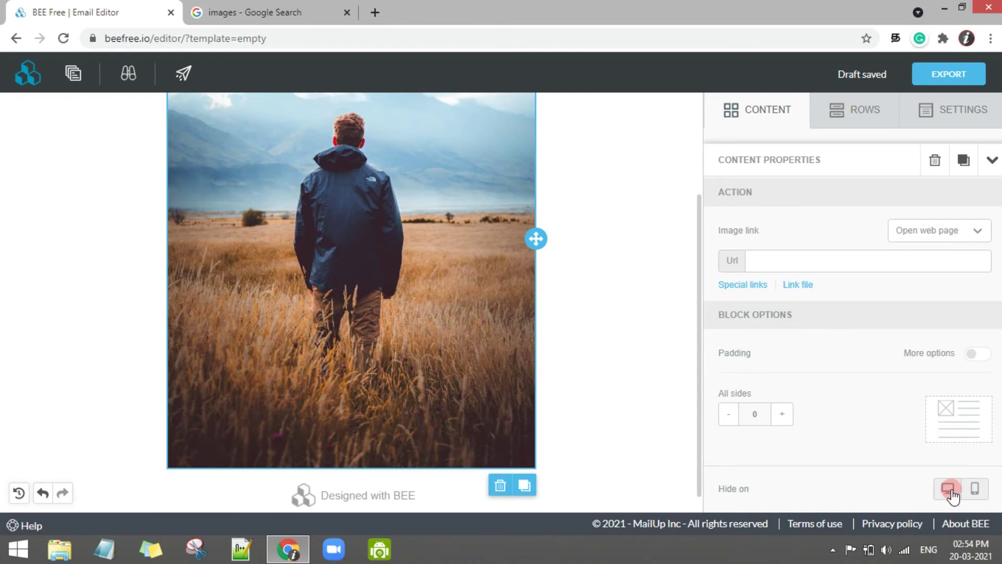
pyautogui.click(981, 490)
pyautogui.click(974, 355)
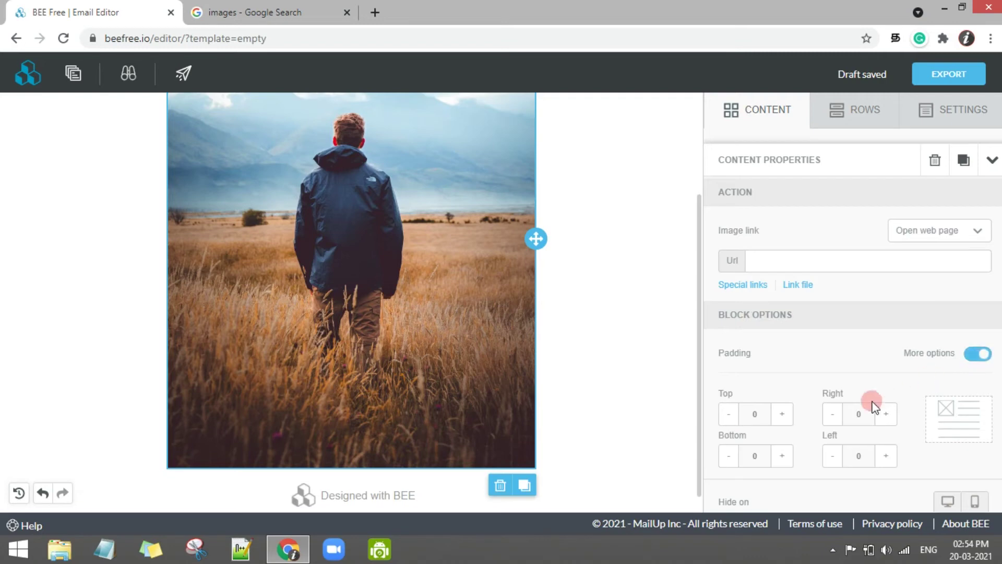
pyautogui.click(784, 415)
pyautogui.click(730, 413)
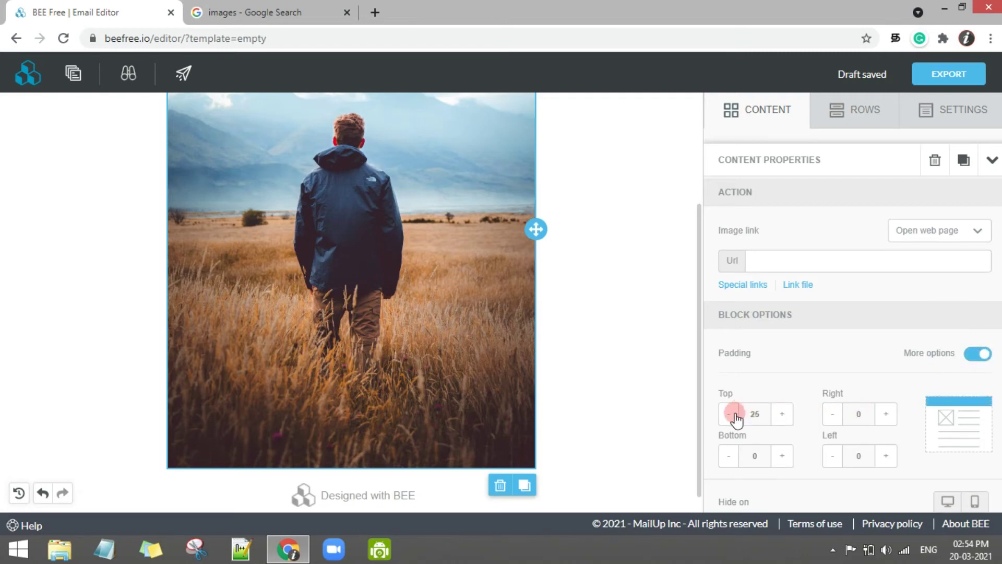
pyautogui.click(730, 413)
# Set the image block's left padding to 60 and close the block's properties
pyautogui.click(832, 455)
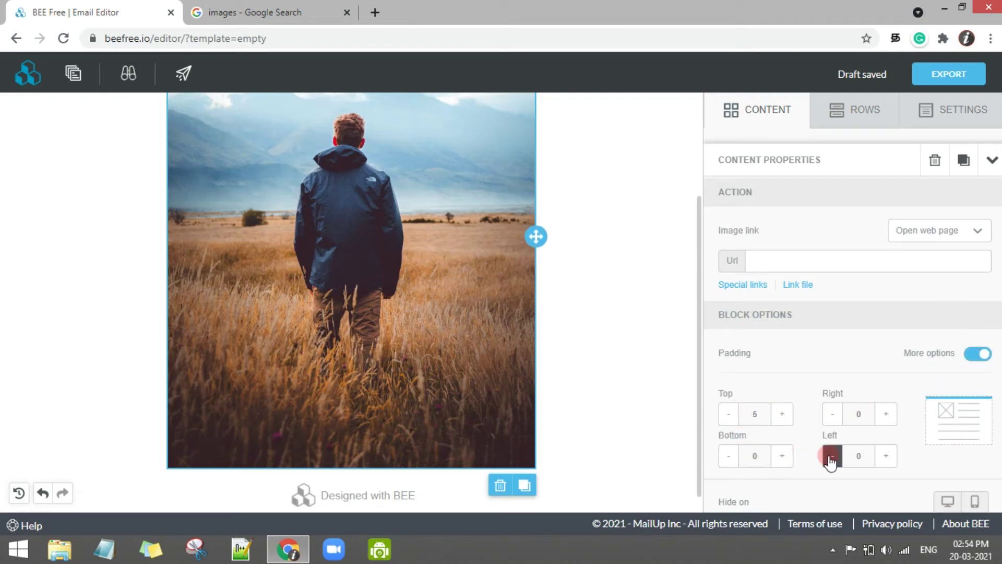
pyautogui.click(889, 451)
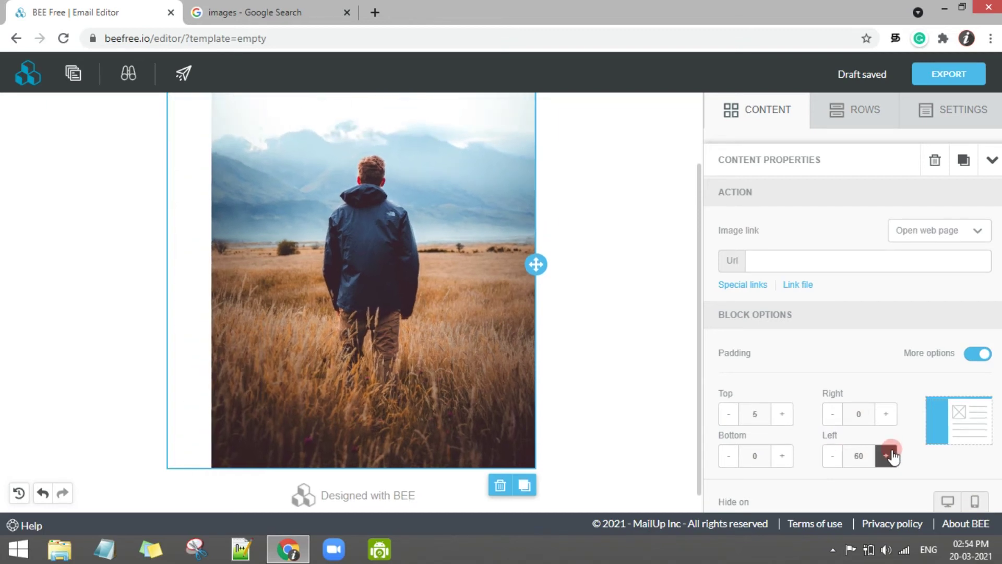
pyautogui.click(992, 161)
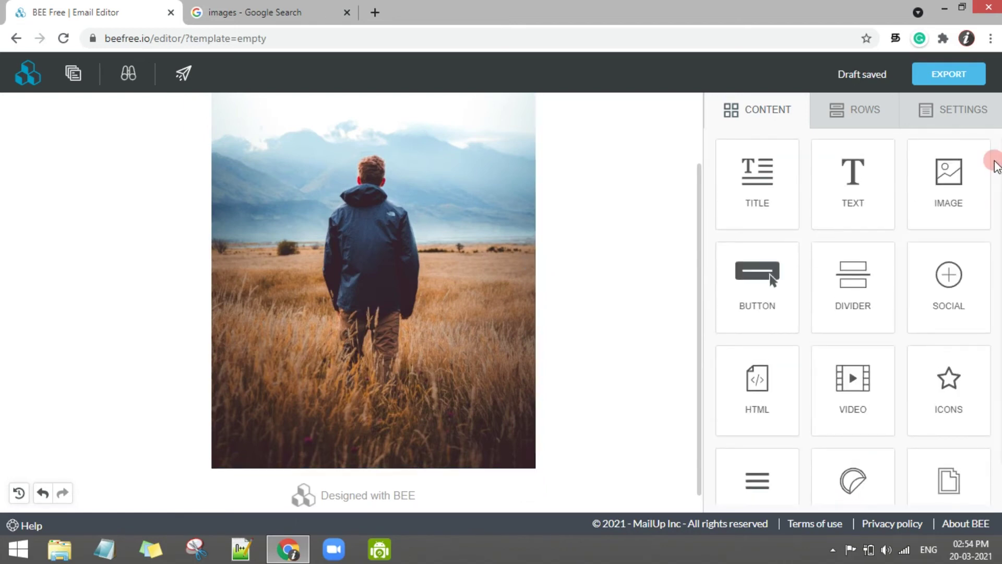